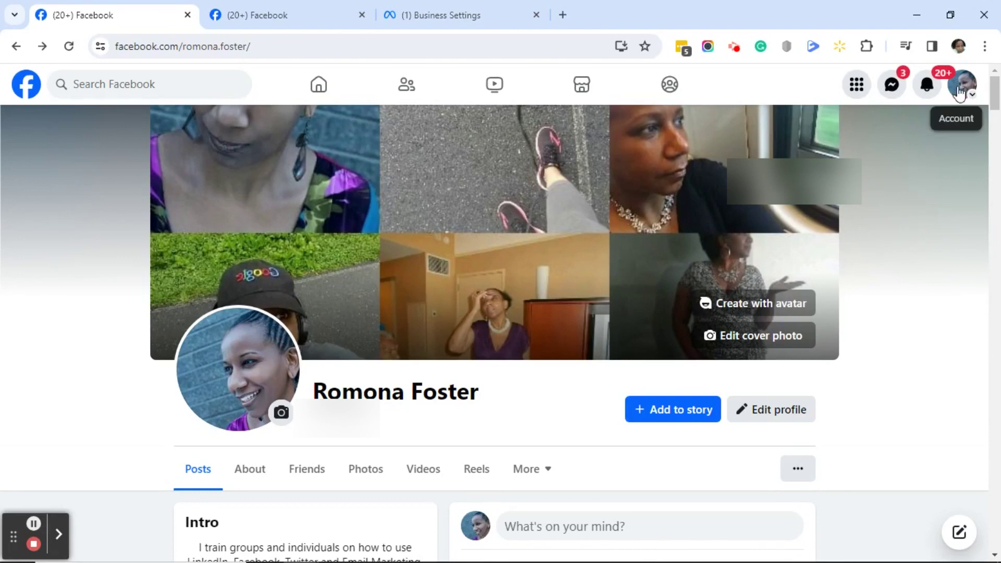
Step: Open the account's Settings page and go from there to the Privacy Center
{"action": "left_click", "coordinate": [959, 92]}
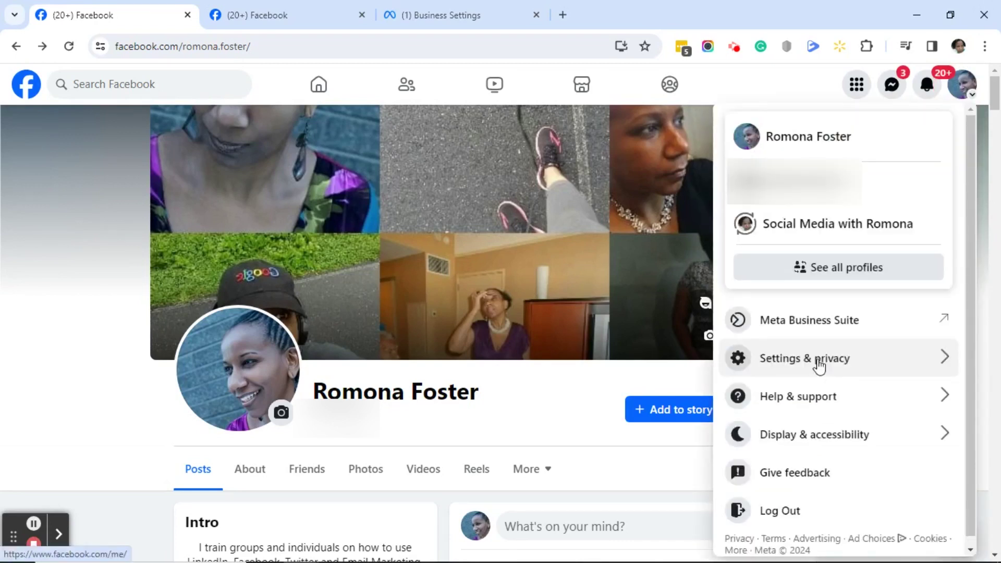
{"action": "left_click", "coordinate": [818, 364]}
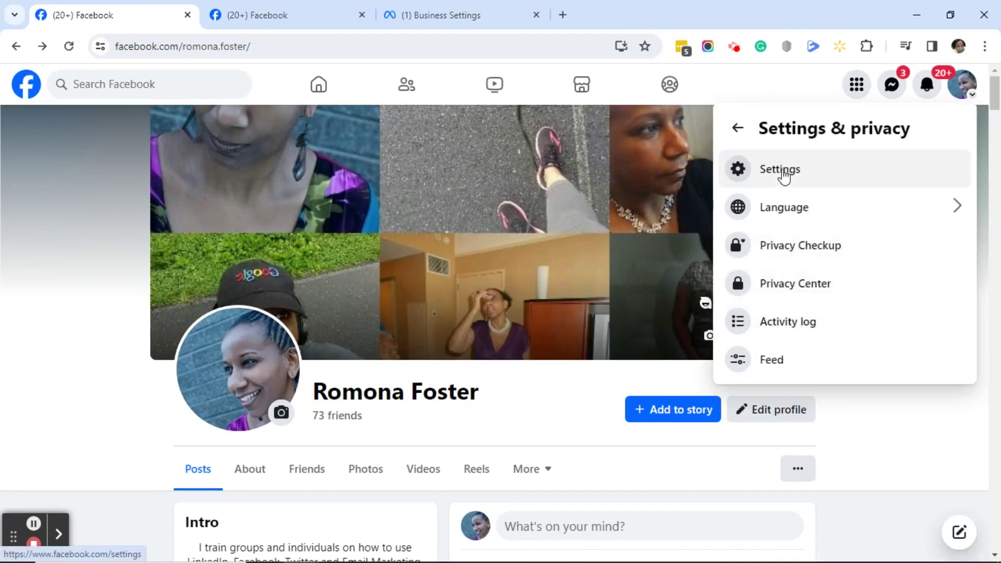
{"action": "left_click", "coordinate": [779, 170]}
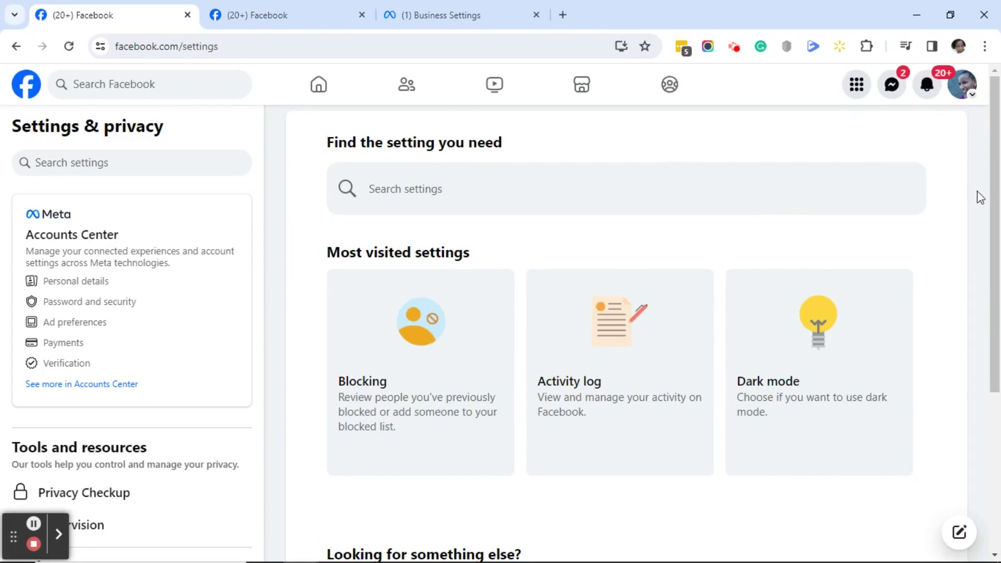
{"action": "left_click", "coordinate": [994, 249]}
{"action": "left_click_drag", "start_coordinate": [994, 249], "coordinate": [985, 419]}
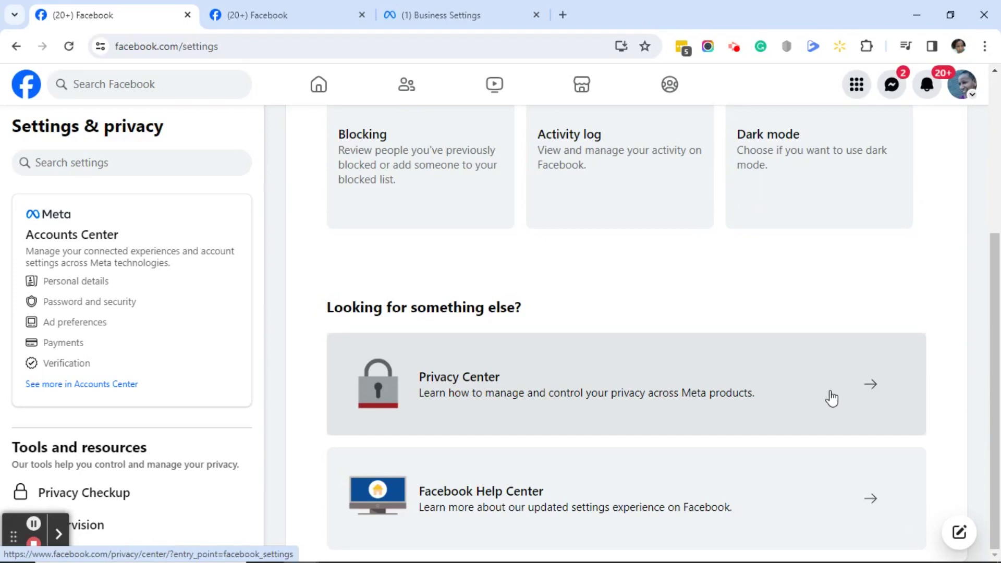
{"action": "left_click", "coordinate": [871, 389]}
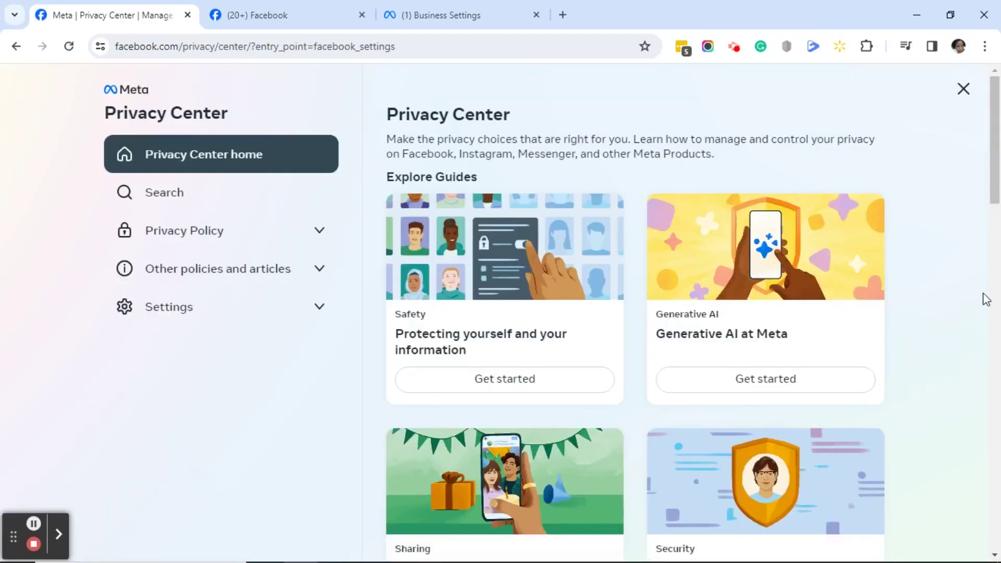
Step: Open the Sharing guide "Control who can see what you share on Meta" in the Privacy Center
{"action": "left_click", "coordinate": [992, 190]}
{"action": "left_click_drag", "start_coordinate": [992, 195], "coordinate": [997, 222]}
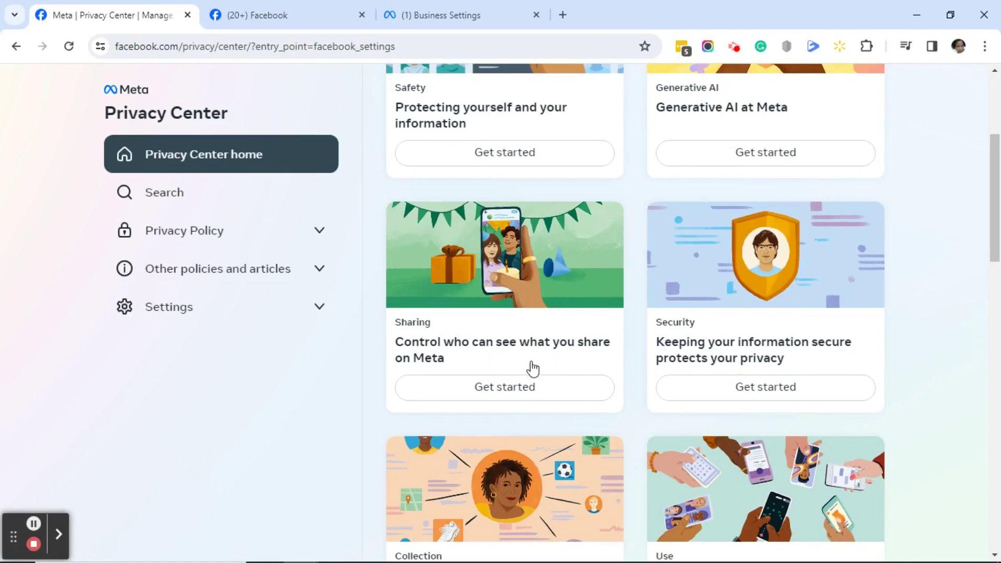
{"action": "left_click", "coordinate": [517, 395]}
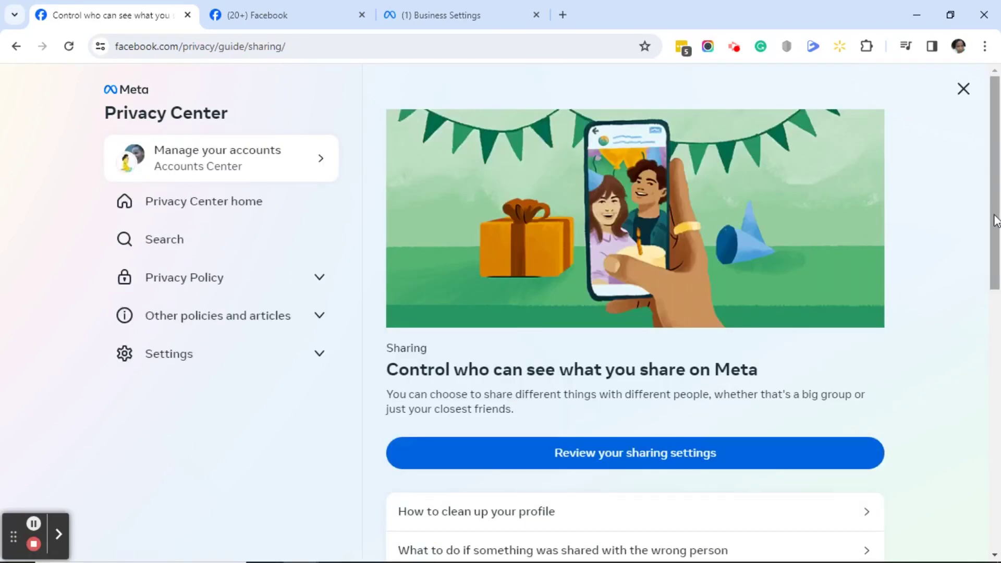
Step: Examine the Sharing guide's help topics, Privacy Checkup highlights, Privacy Policy link and app management resources
{"action": "left_click", "coordinate": [994, 220]}
{"action": "left_click_drag", "start_coordinate": [994, 220], "coordinate": [996, 308]}
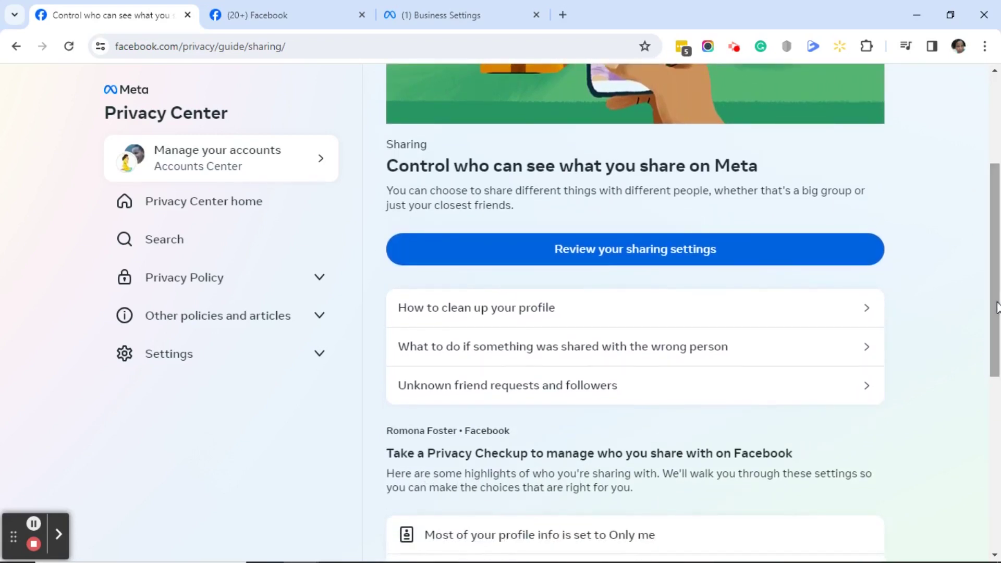
{"action": "left_click_drag", "start_coordinate": [996, 307], "coordinate": [996, 446]}
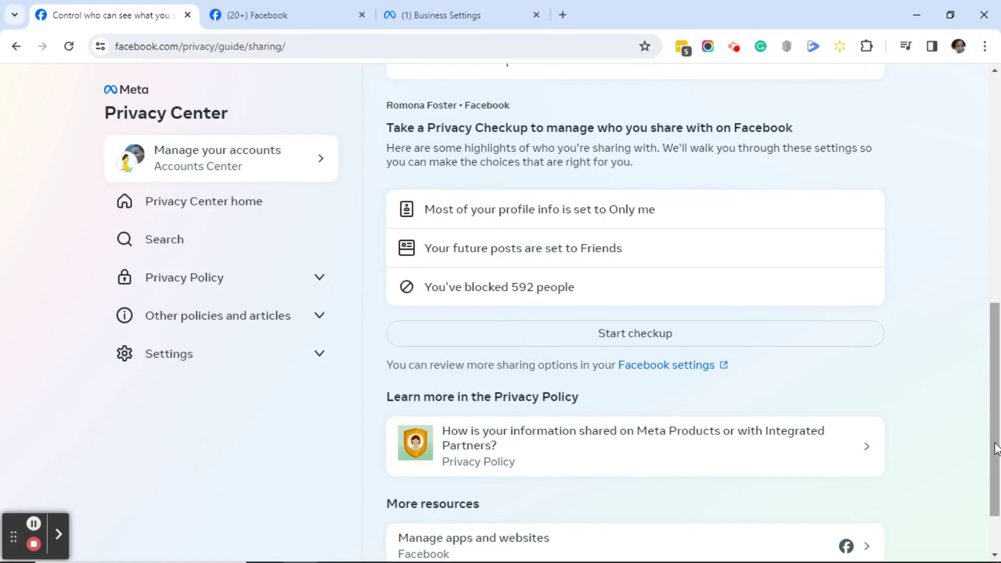
{"action": "left_click_drag", "start_coordinate": [996, 448], "coordinate": [996, 451]}
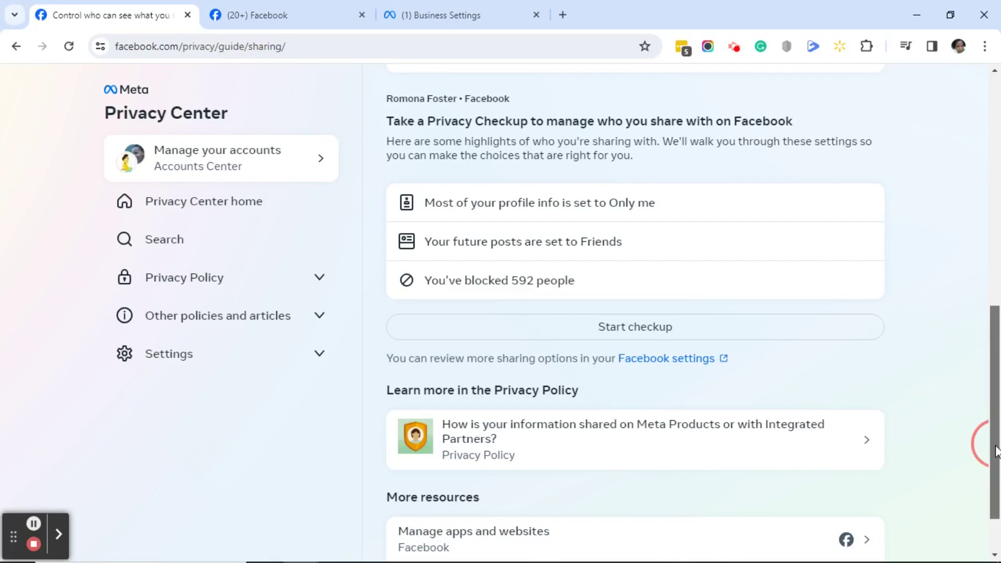
{"action": "left_click_drag", "start_coordinate": [995, 451], "coordinate": [995, 451]}
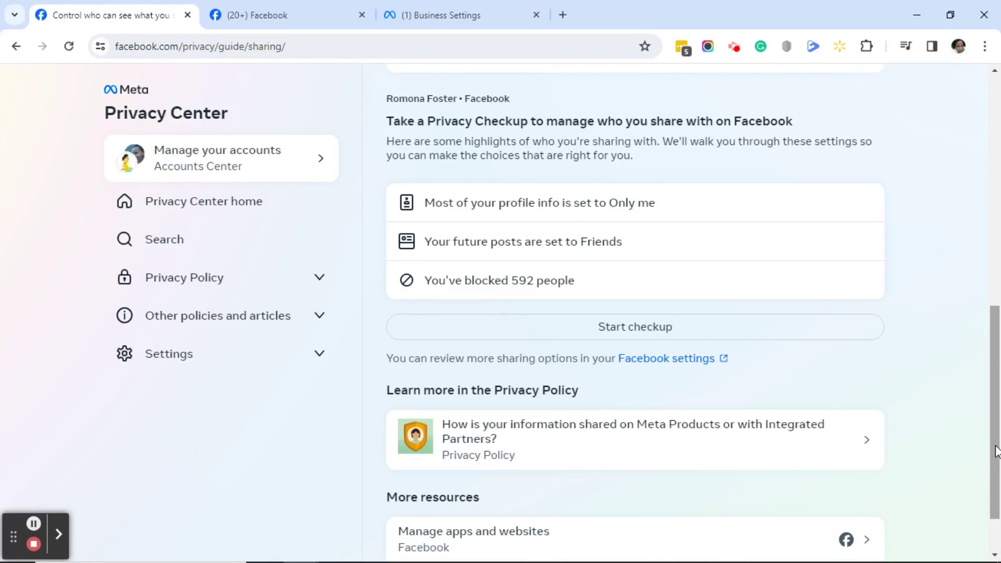
{"action": "left_click_drag", "start_coordinate": [996, 451], "coordinate": [995, 499]}
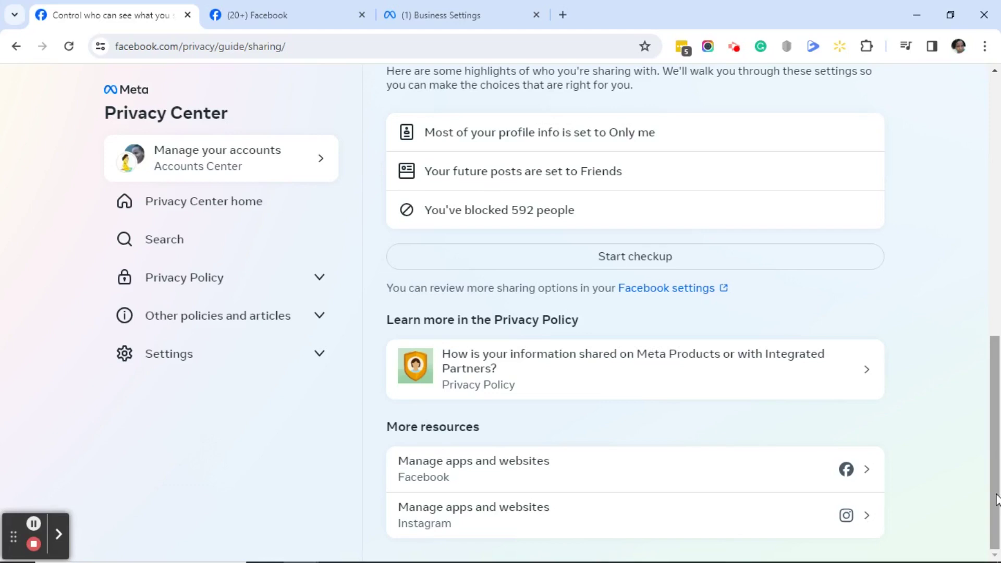
{"action": "mouse_move", "coordinate": [985, 172]}
{"action": "left_mouse_down"}
{"action": "mouse_move", "coordinate": [965, 393]}
{"action": "mouse_move", "coordinate": [990, 290]}
{"action": "mouse_move", "coordinate": [989, 156]}
{"action": "left_mouse_up"}
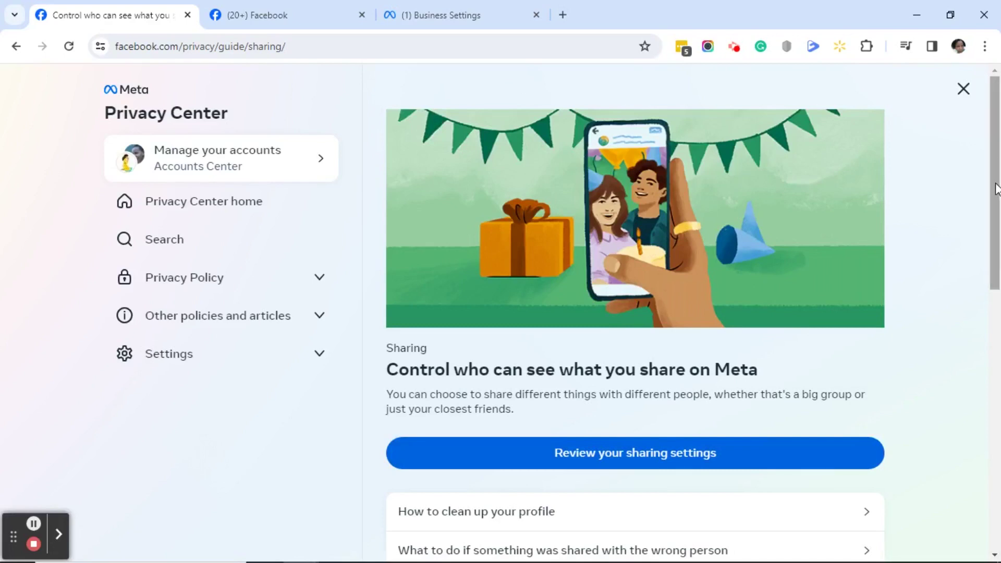
Step: Start a review of the sharing settings for Facebook and choose the personal profile to check
{"action": "left_click", "coordinate": [625, 461]}
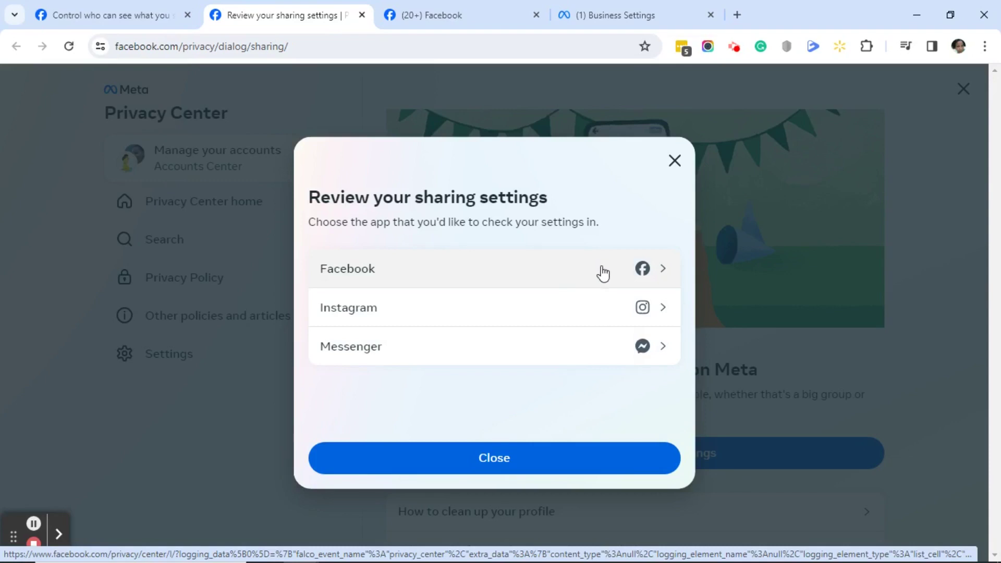
{"action": "left_click", "coordinate": [660, 271]}
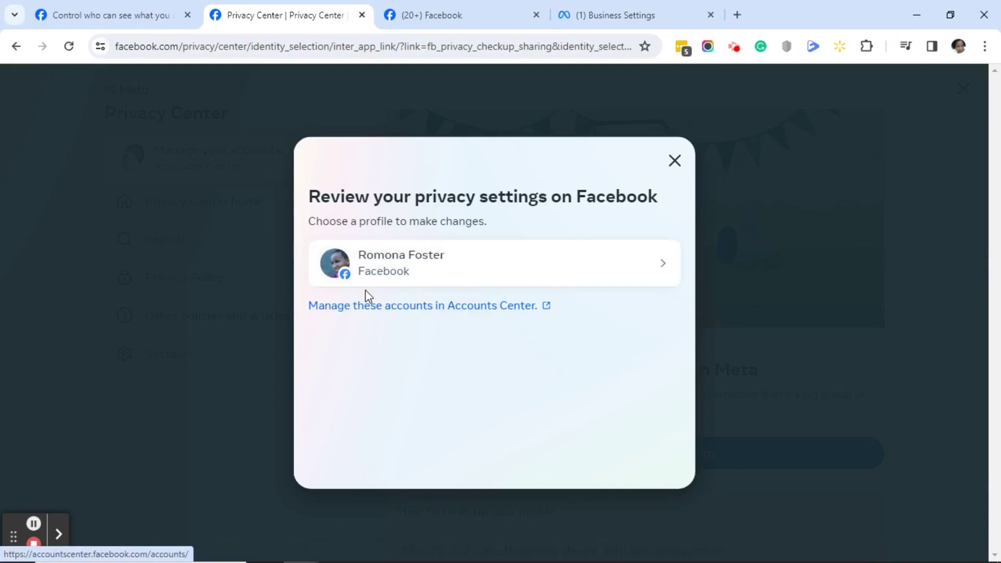
{"action": "left_click", "coordinate": [665, 269]}
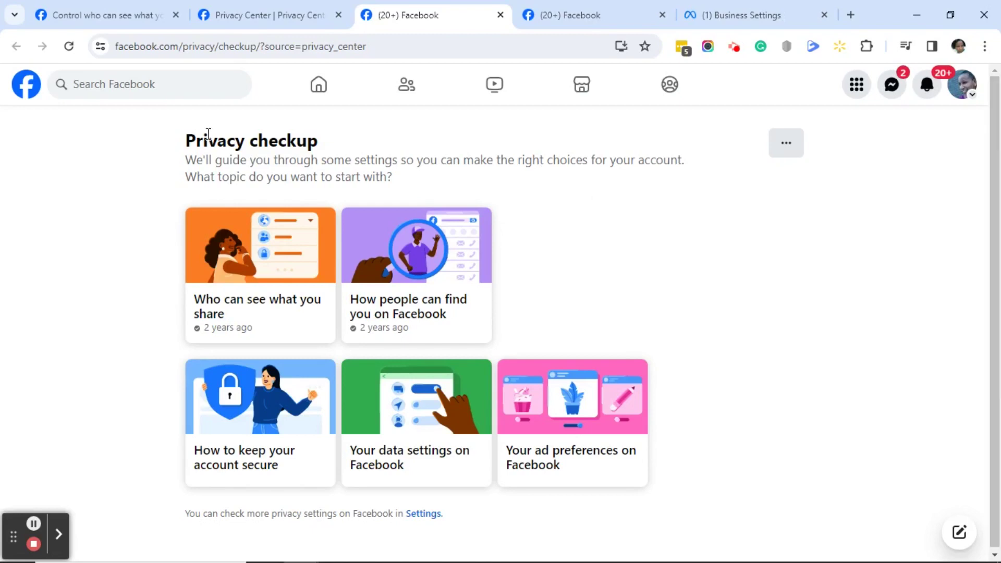
Step: Start the "Who can see what you share" privacy checkup and continue to its profile information
{"action": "left_click", "coordinate": [217, 52]}
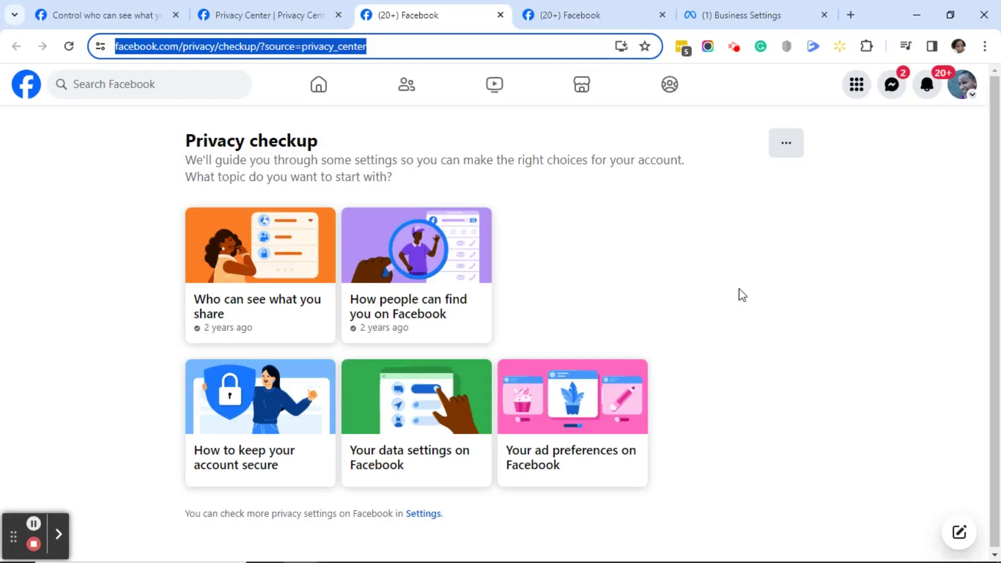
{"action": "left_click", "coordinate": [269, 303]}
{"action": "left_click", "coordinate": [269, 303]}
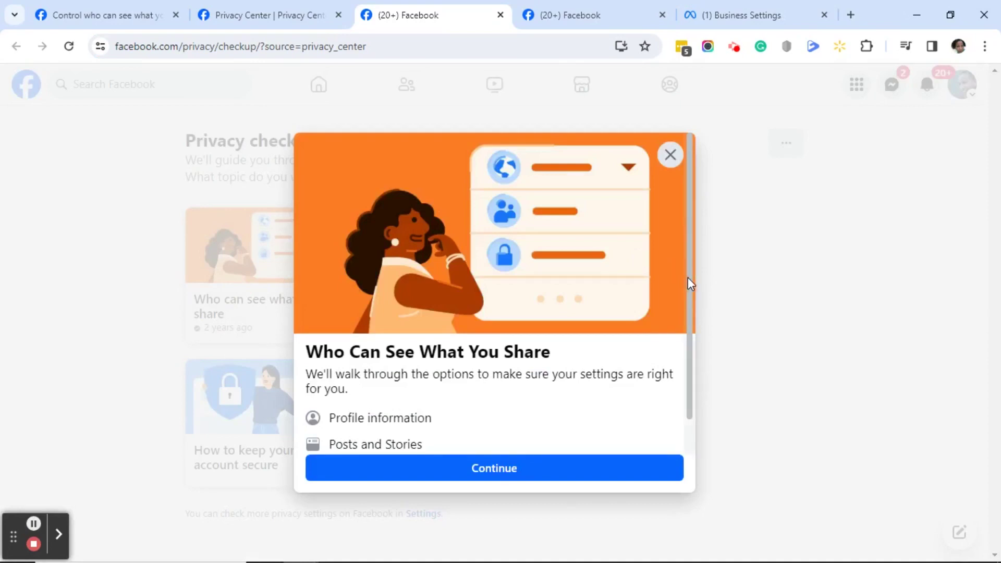
{"action": "left_click_drag", "start_coordinate": [688, 281], "coordinate": [680, 326]}
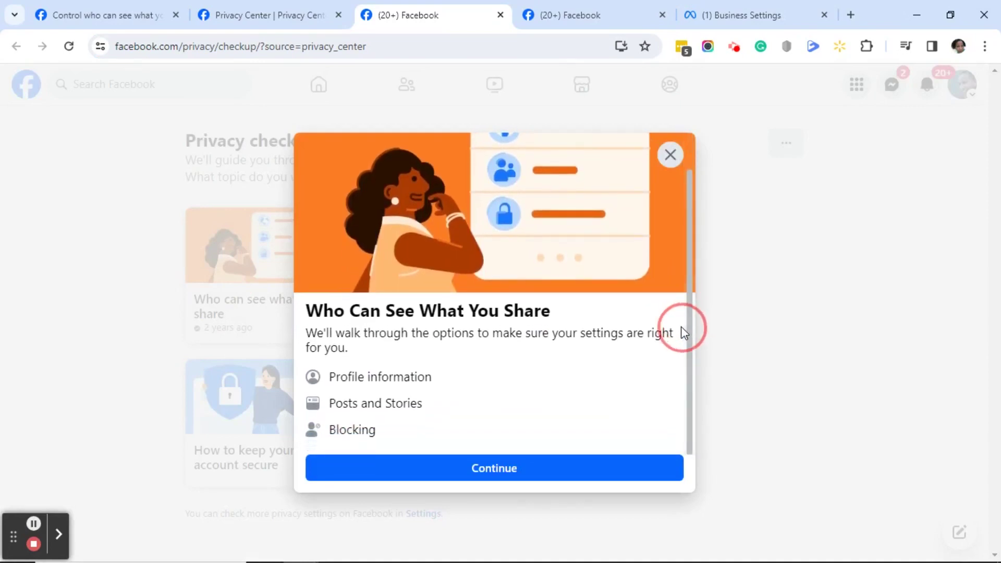
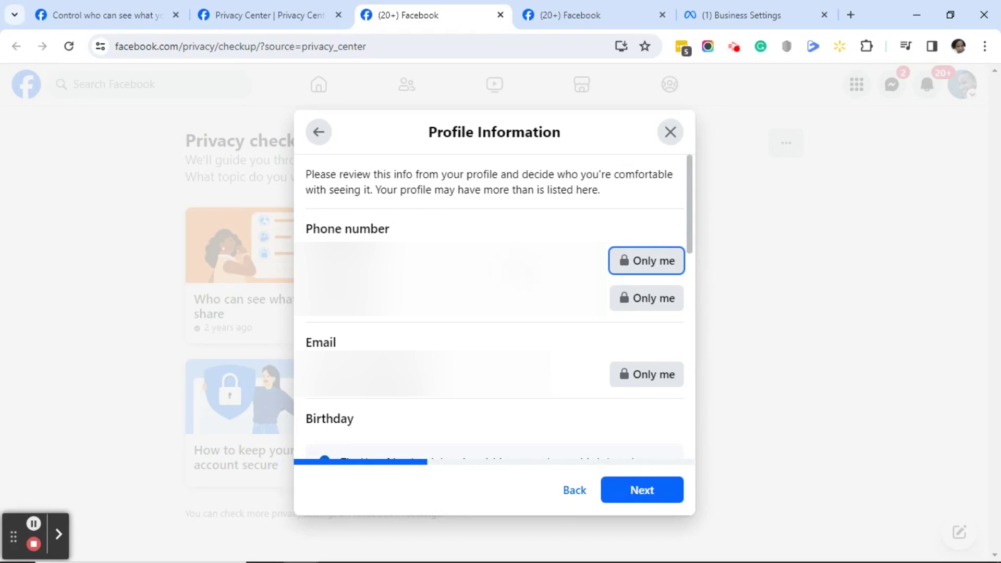
Step: Bring up the audience options for the first phone number and select Only me
{"action": "left_click", "coordinate": [663, 262]}
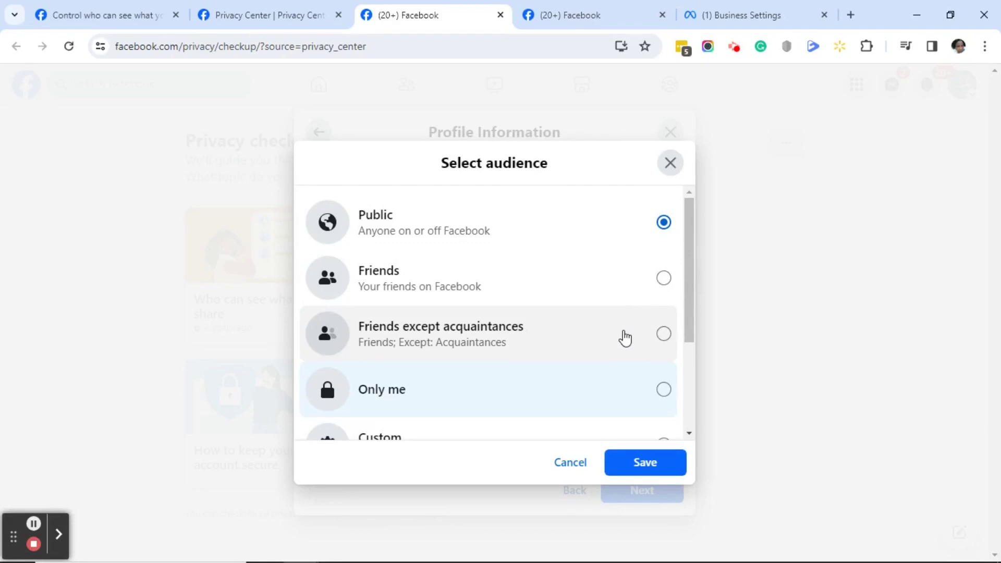
{"action": "left_click", "coordinate": [690, 298]}
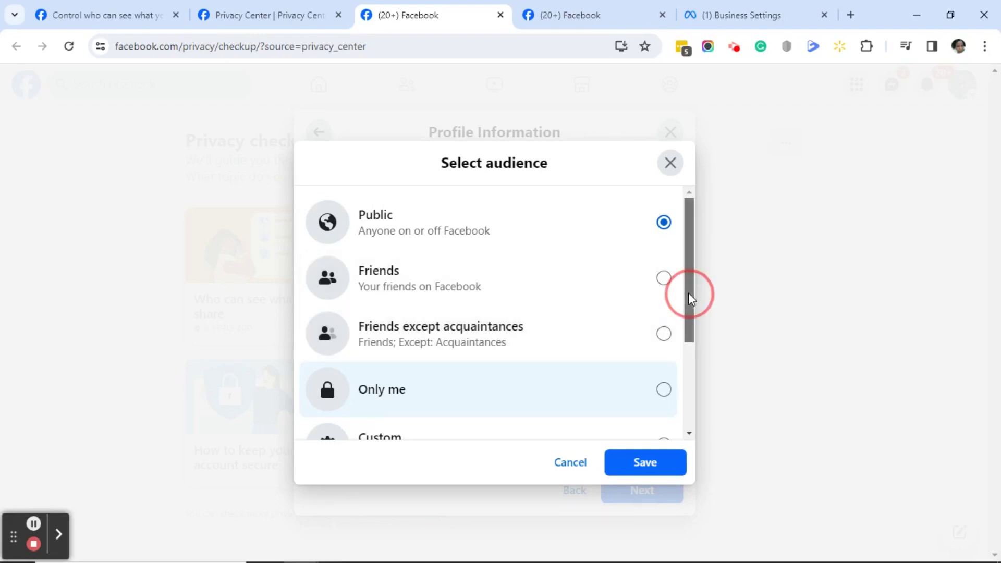
{"action": "left_click_drag", "start_coordinate": [690, 298], "coordinate": [679, 389]}
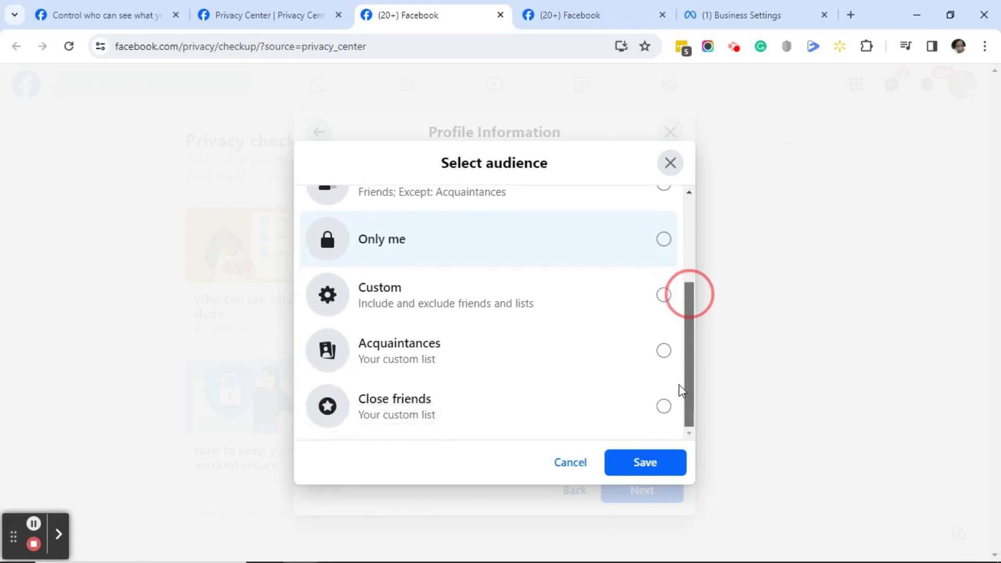
{"action": "left_click", "coordinate": [662, 239]}
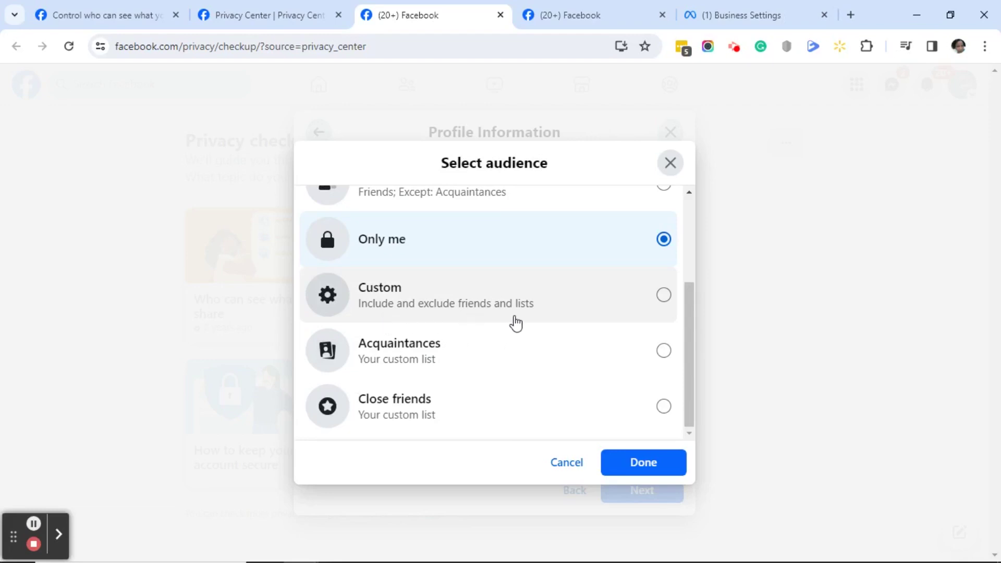
Step: Try the Custom audience for the phone number, inspect its share and don't-share lists, and cancel the custom privacy settings
{"action": "left_click", "coordinate": [663, 295]}
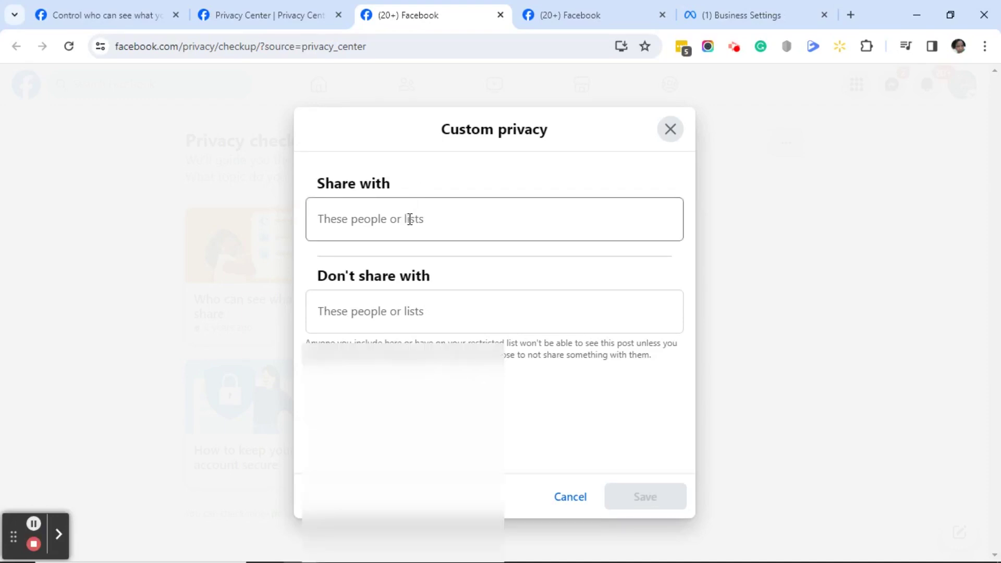
{"action": "left_click", "coordinate": [407, 219]}
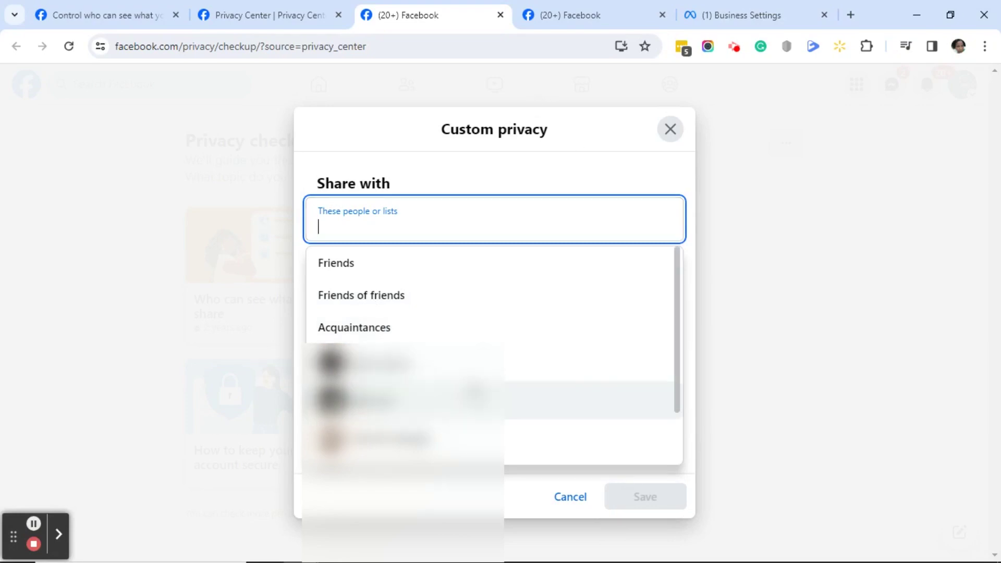
{"action": "left_click", "coordinate": [473, 288]}
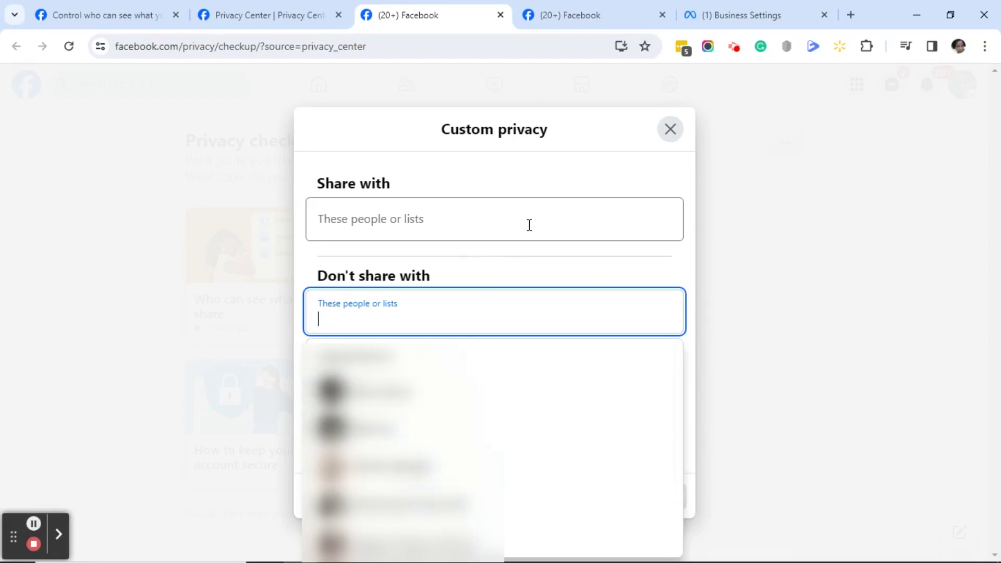
{"action": "left_click", "coordinate": [623, 171]}
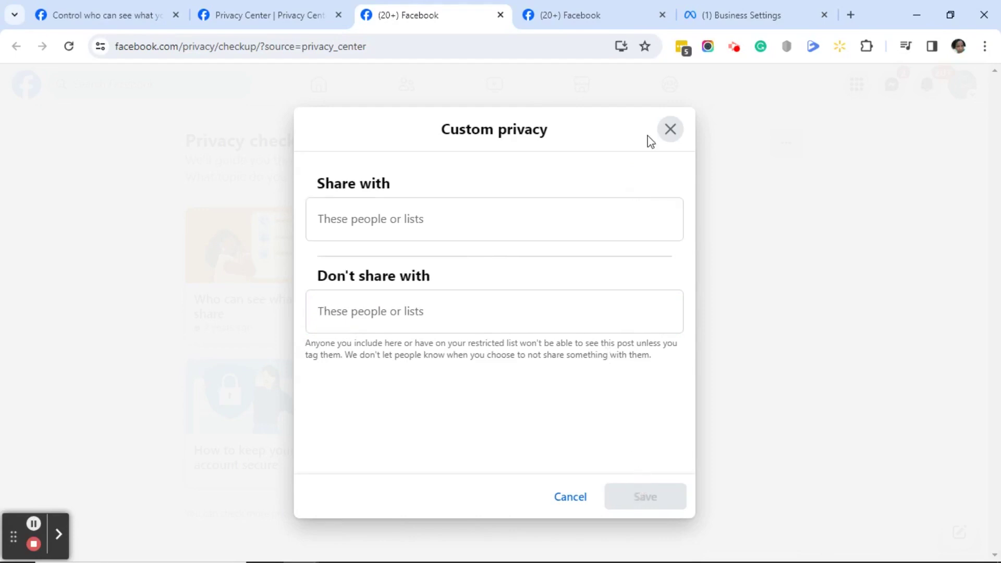
{"action": "left_click", "coordinate": [568, 498]}
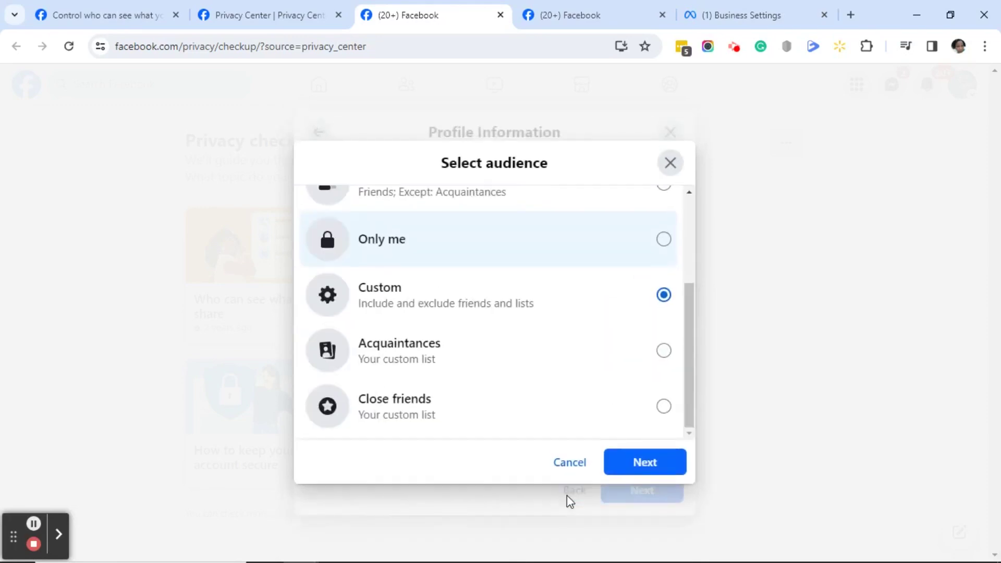
Step: Set the phone number's audience back to Only me and confirm the choice
{"action": "mouse_move", "coordinate": [688, 361]}
{"action": "left_mouse_down"}
{"action": "mouse_move", "coordinate": [677, 264]}
{"action": "mouse_move", "coordinate": [676, 375]}
{"action": "mouse_move", "coordinate": [671, 336]}
{"action": "mouse_move", "coordinate": [670, 364]}
{"action": "left_mouse_up"}
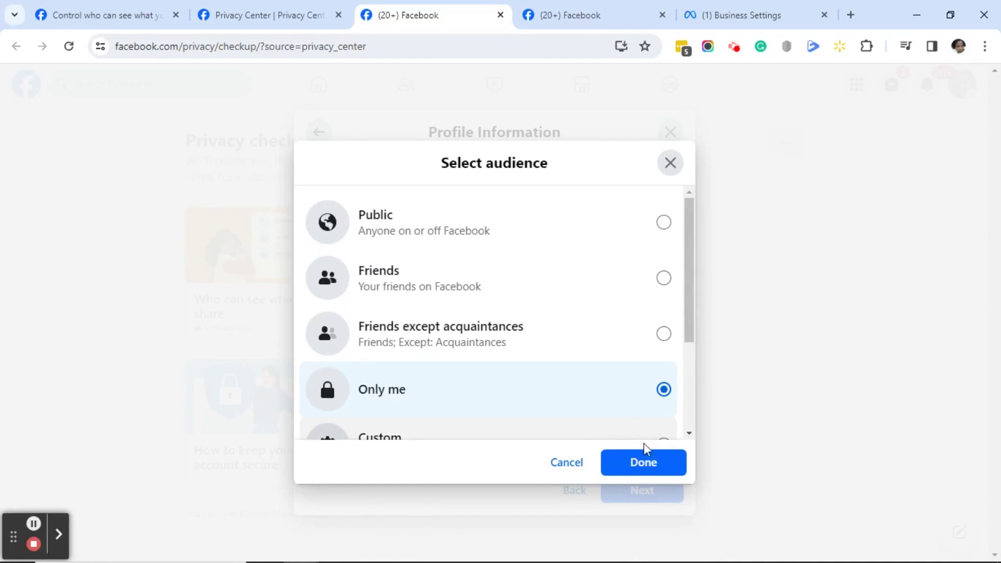
{"action": "left_click", "coordinate": [646, 463]}
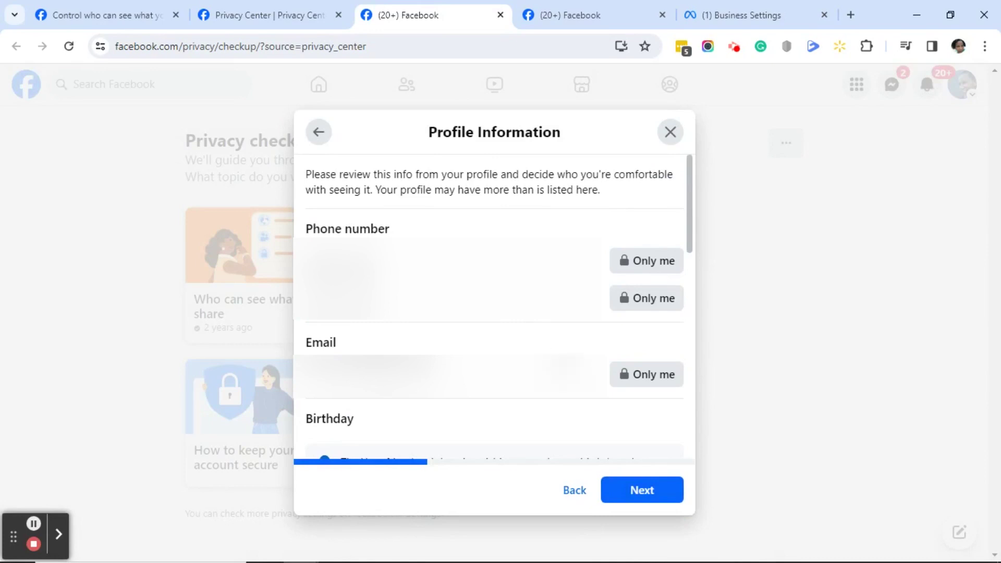
Step: Review the audience options for the email address without changing them, and the remaining profile information through Friends and following
{"action": "left_click", "coordinate": [653, 377]}
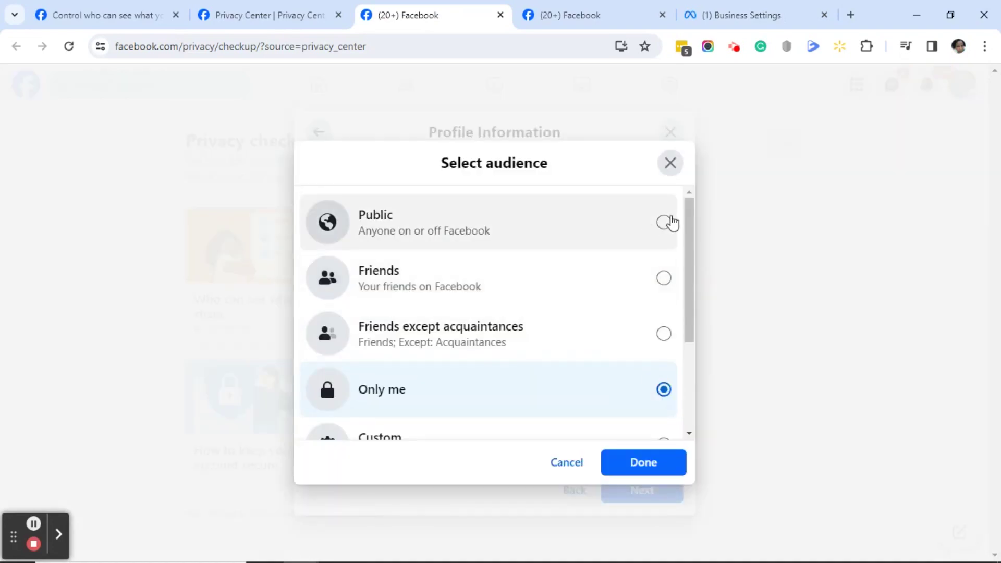
{"action": "left_click_drag", "start_coordinate": [690, 208], "coordinate": [681, 317]}
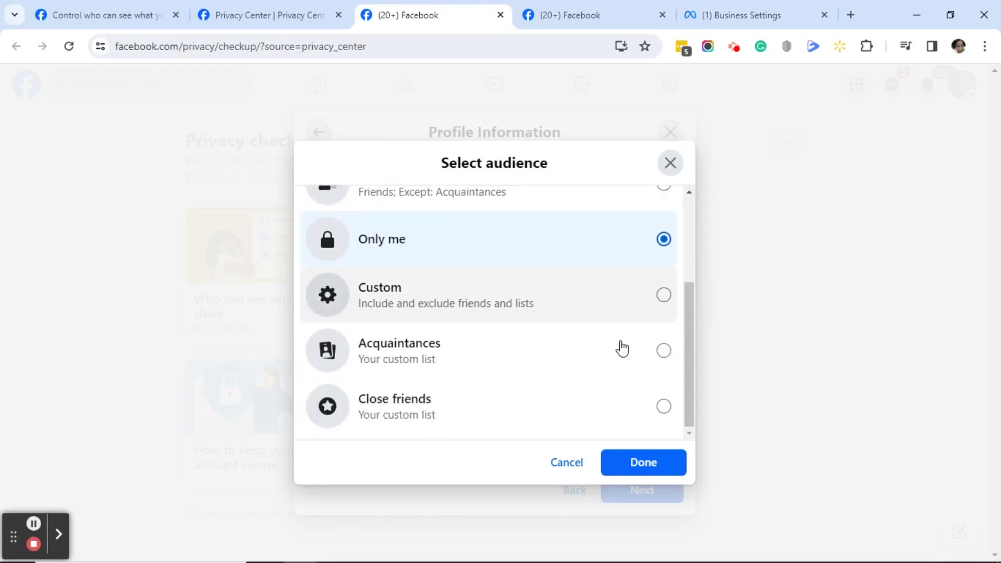
{"action": "left_click", "coordinate": [566, 464]}
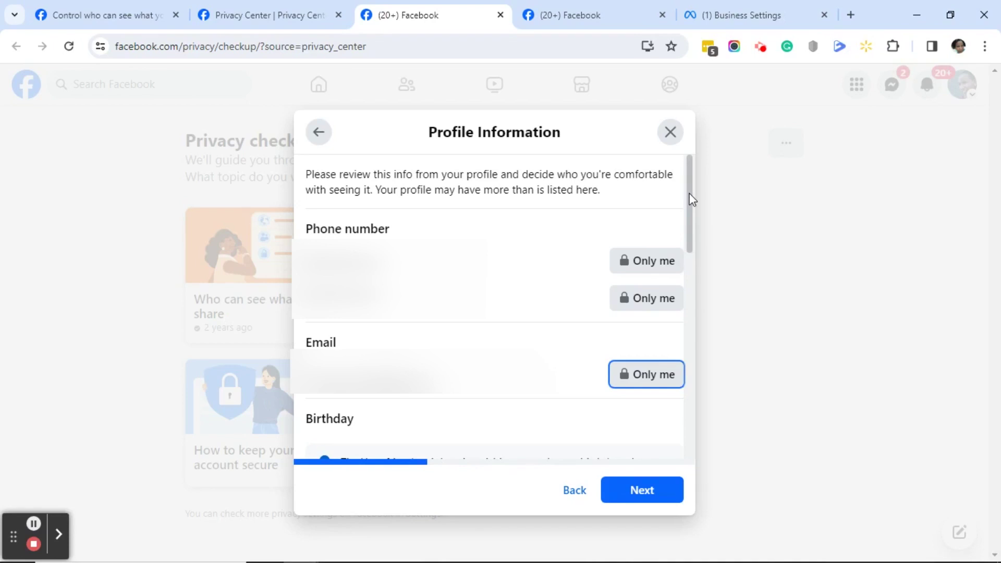
{"action": "left_click_drag", "start_coordinate": [691, 199], "coordinate": [544, 383]}
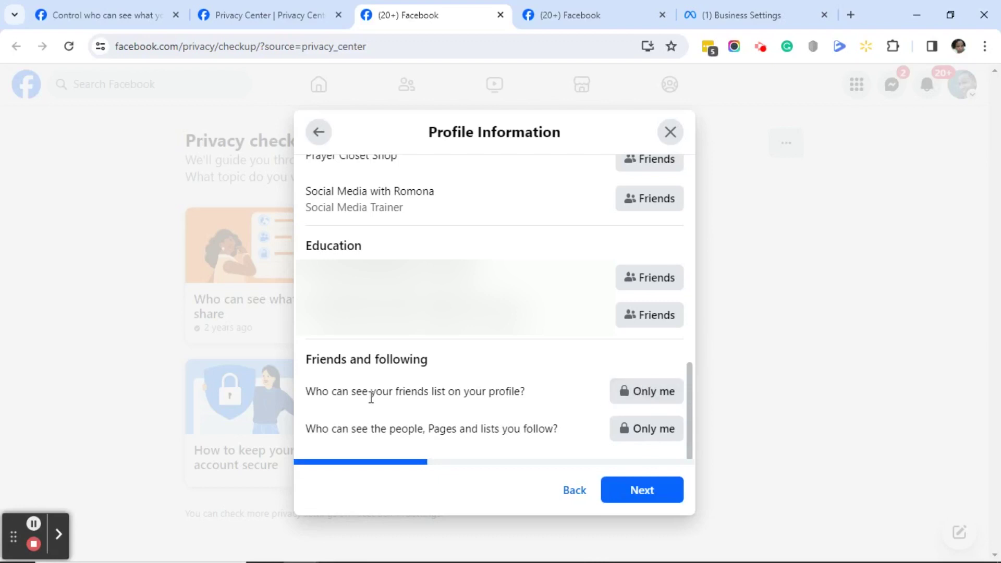
Step: Review the audience options for who can see the profile's friends list and confirm Only me
{"action": "left_click", "coordinate": [653, 397]}
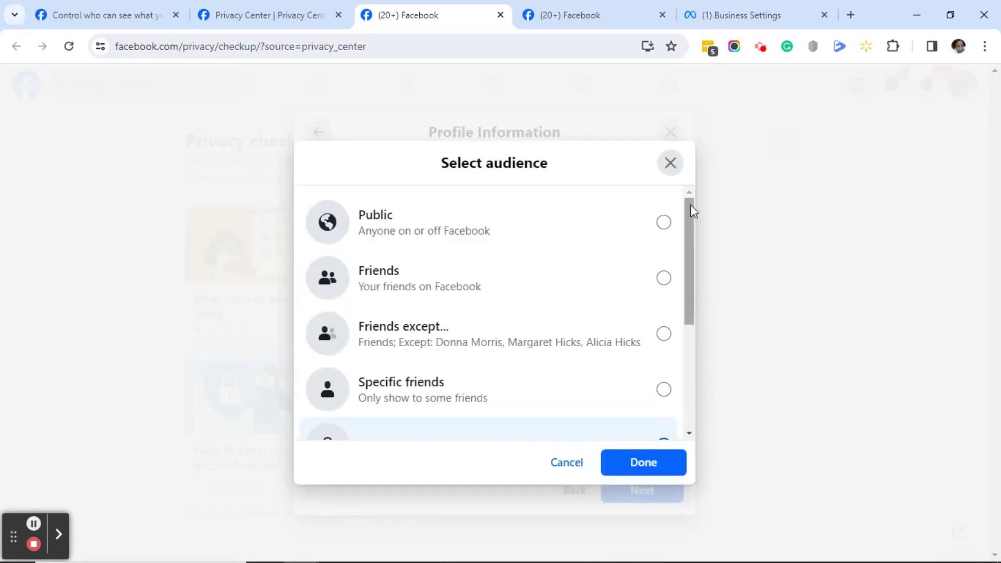
{"action": "left_click_drag", "start_coordinate": [692, 206], "coordinate": [674, 334]}
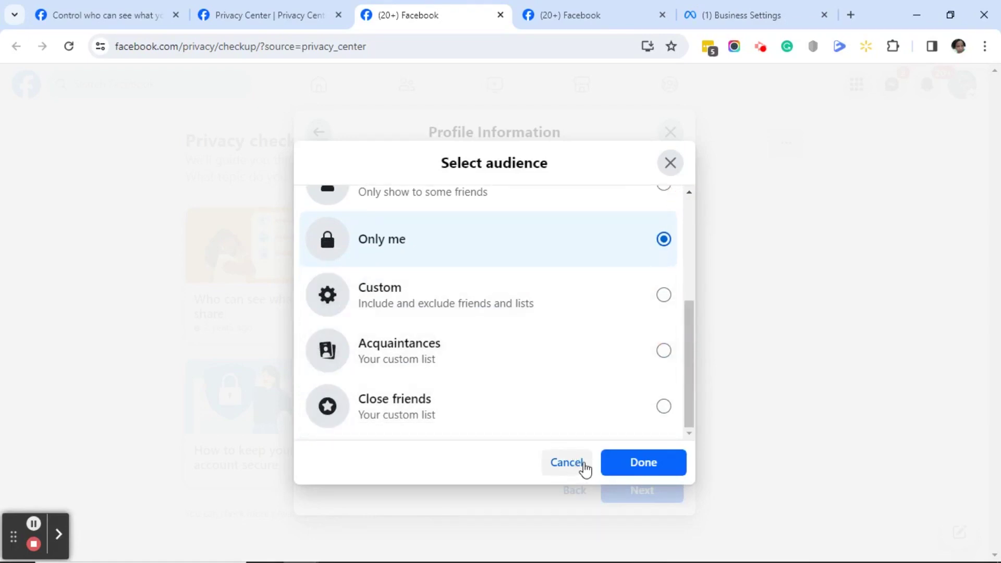
{"action": "left_click", "coordinate": [637, 463]}
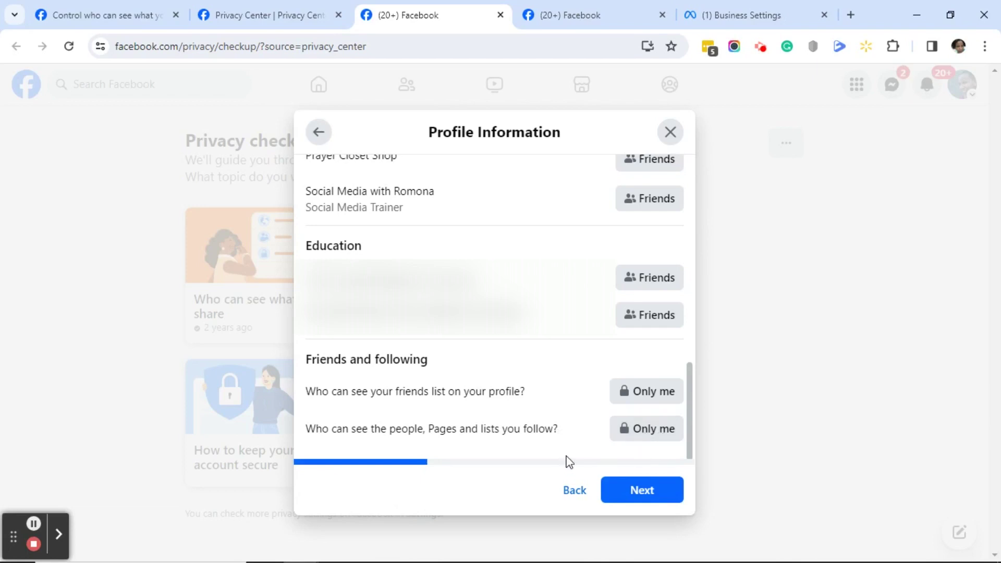
Step: Proceed through the Posts and Stories and Blocking sections to complete the sharing checkup, and close its completion dialog
{"action": "left_click", "coordinate": [643, 490]}
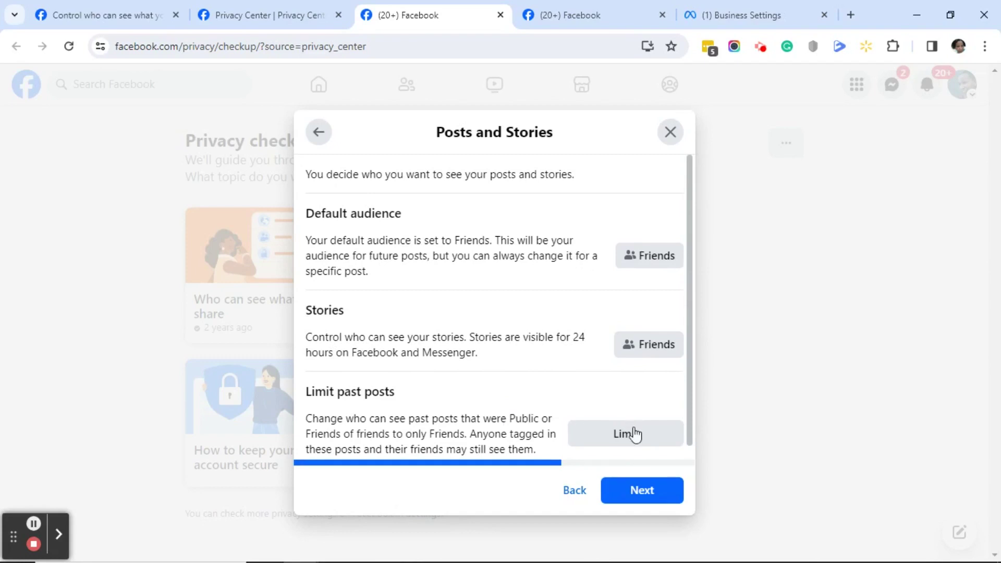
{"action": "left_click", "coordinate": [643, 492]}
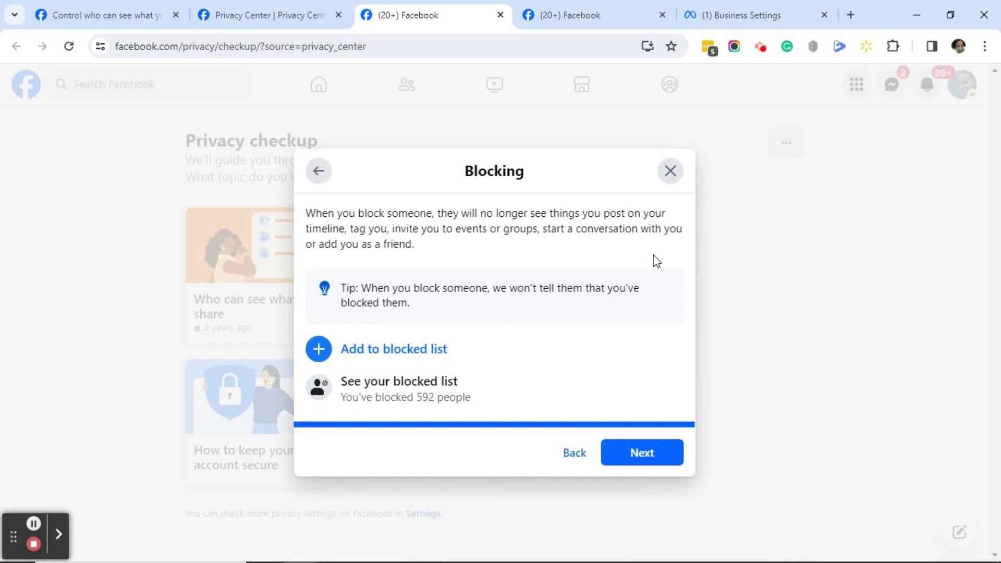
{"action": "left_click", "coordinate": [649, 457]}
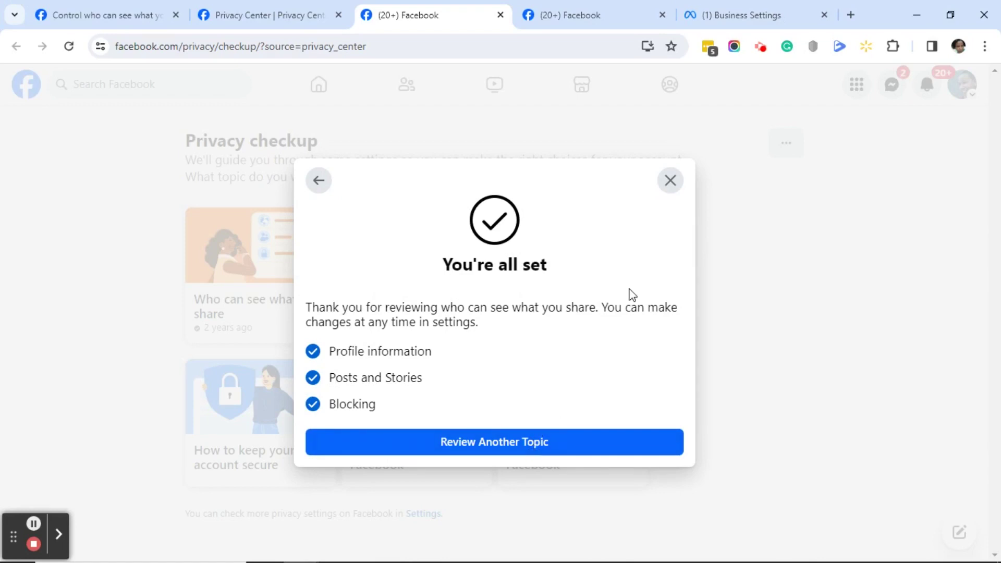
{"action": "left_click", "coordinate": [670, 184]}
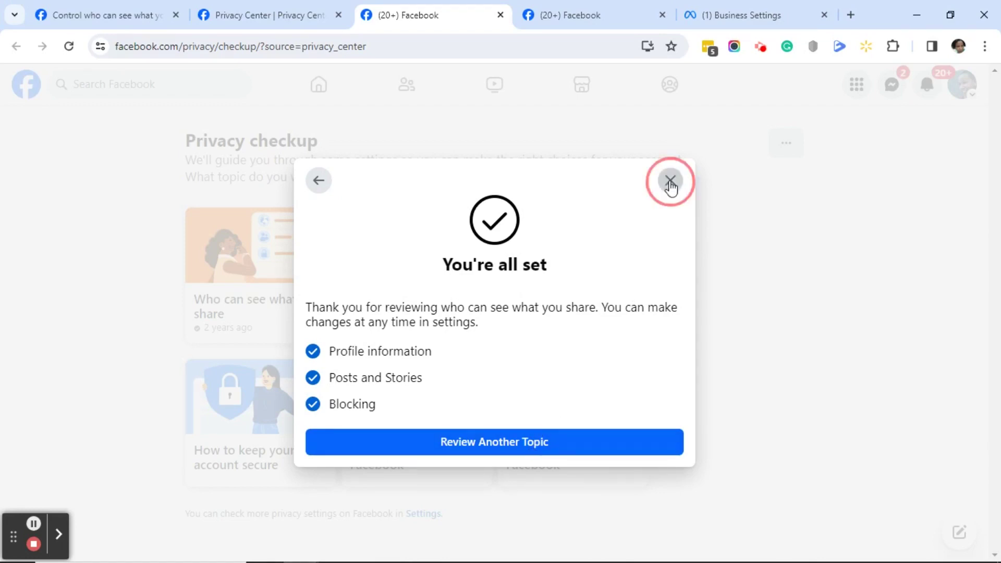